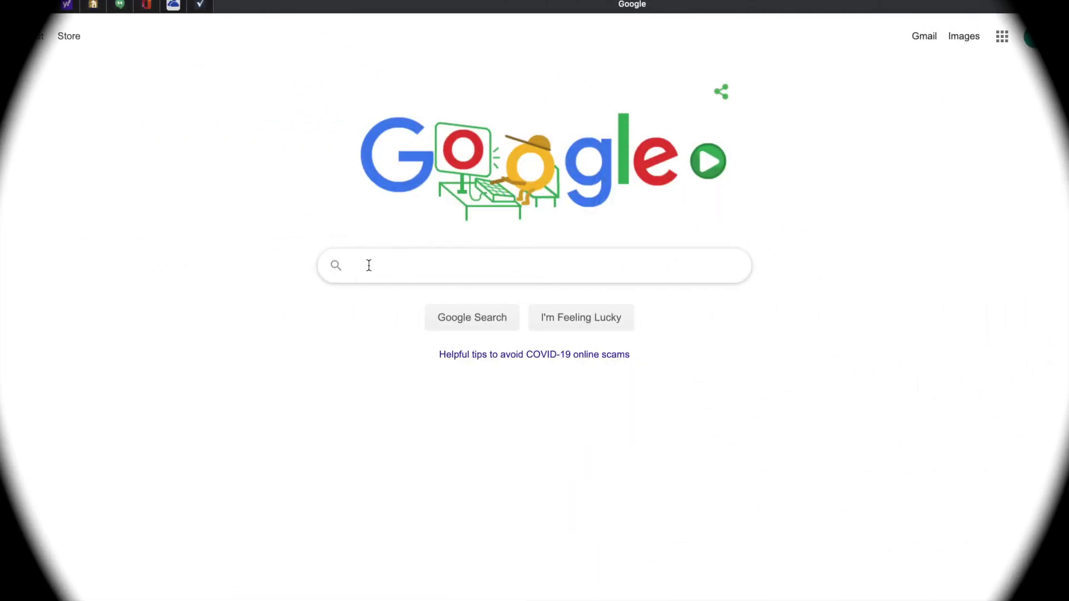
pyautogui.write('www.val')
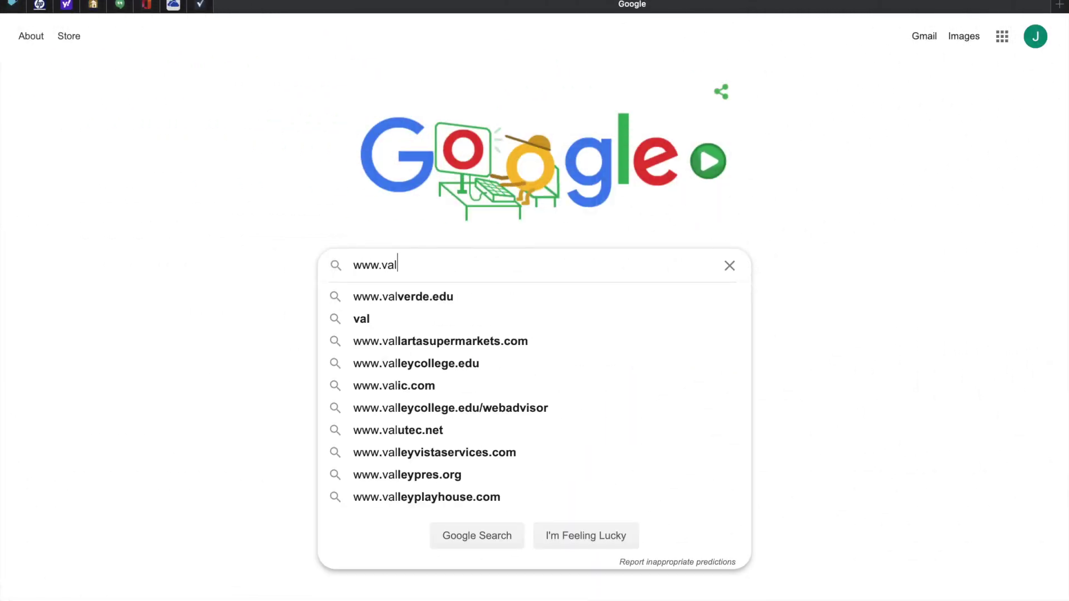
pyautogui.write('leycollege.edu')
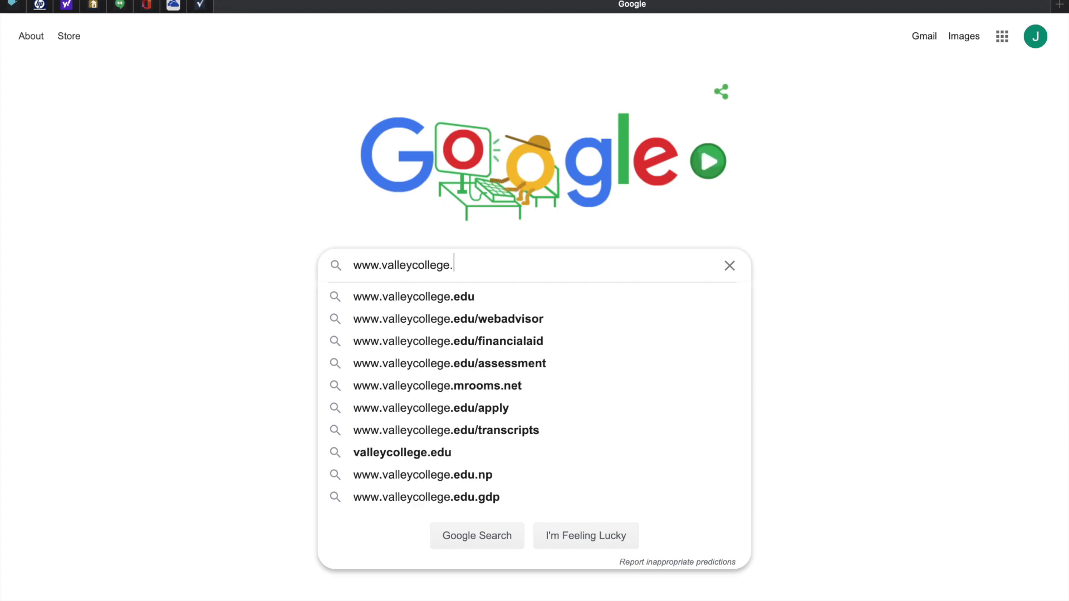
pyautogui.press('Return')
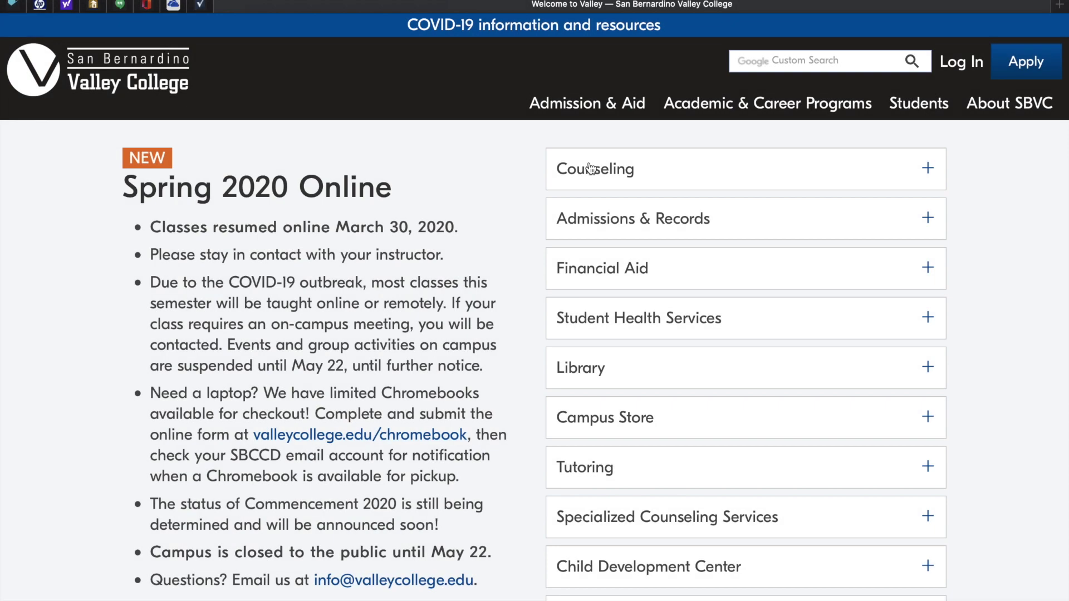
# - Open the Log In list of sign-in destinations on the college site
pyautogui.click(960, 72)
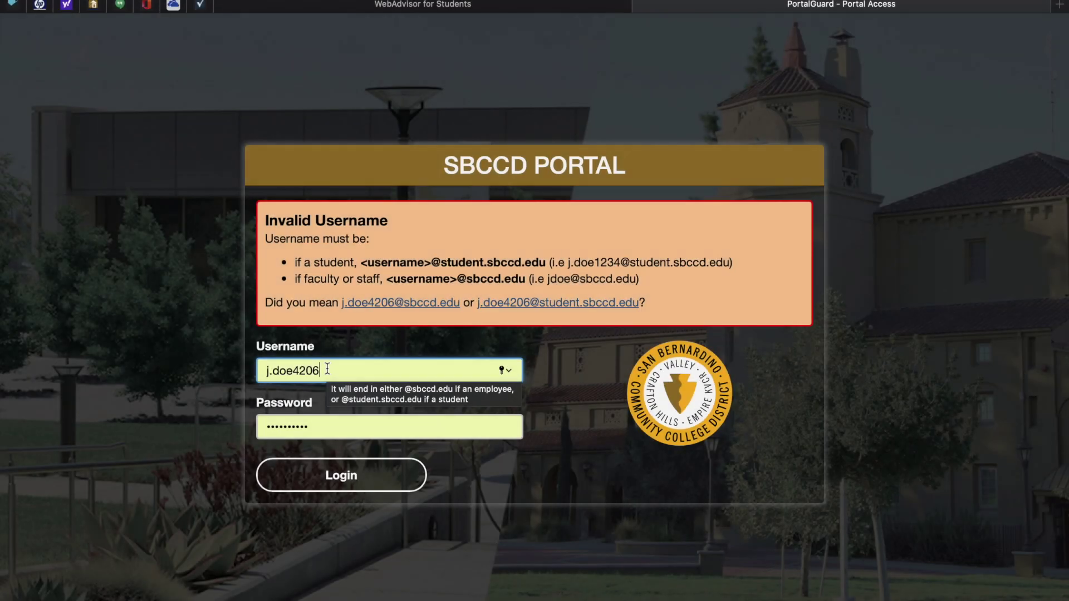
pyautogui.write('@s')
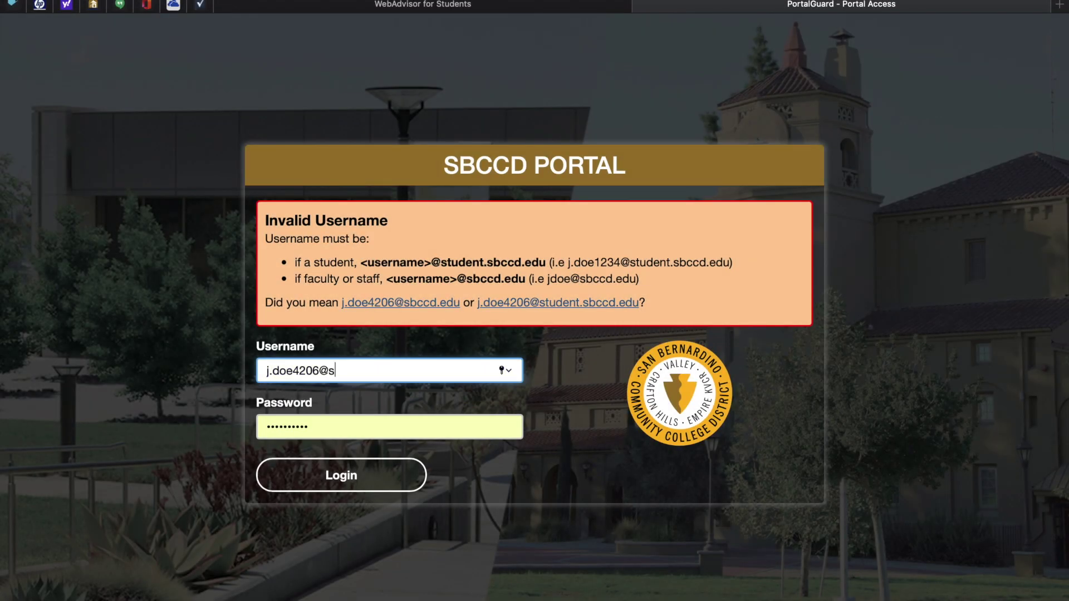
pyautogui.write('tudent.sbccd.edu')
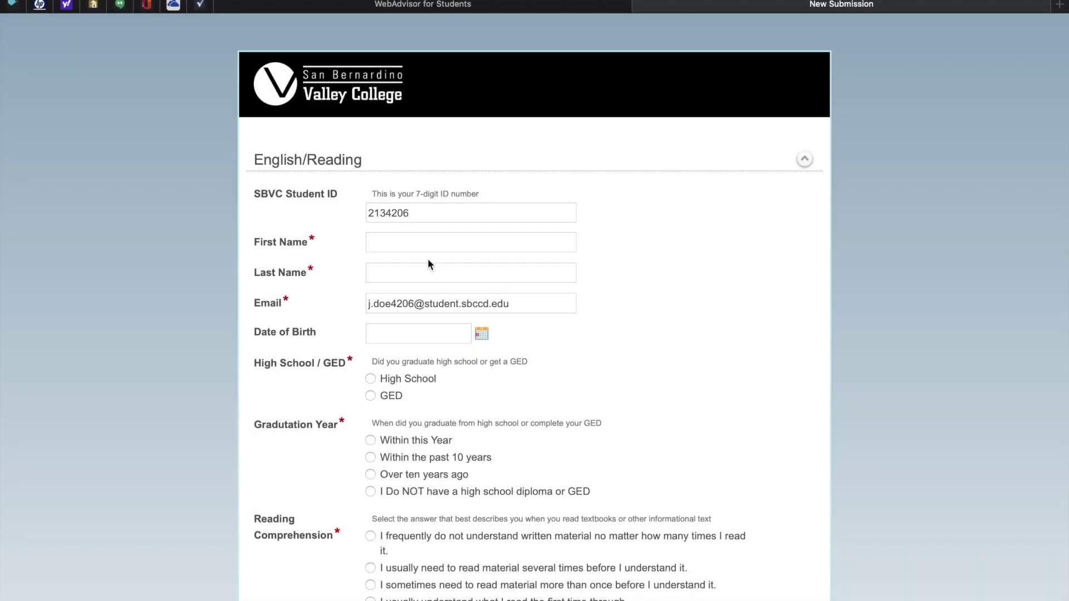
pyautogui.click(409, 243)
# - Enter the student's first and last name and a 01/01/2000 date of birth
pyautogui.write('John')
pyautogui.press('Tab')
pyautogui.write('Doe')
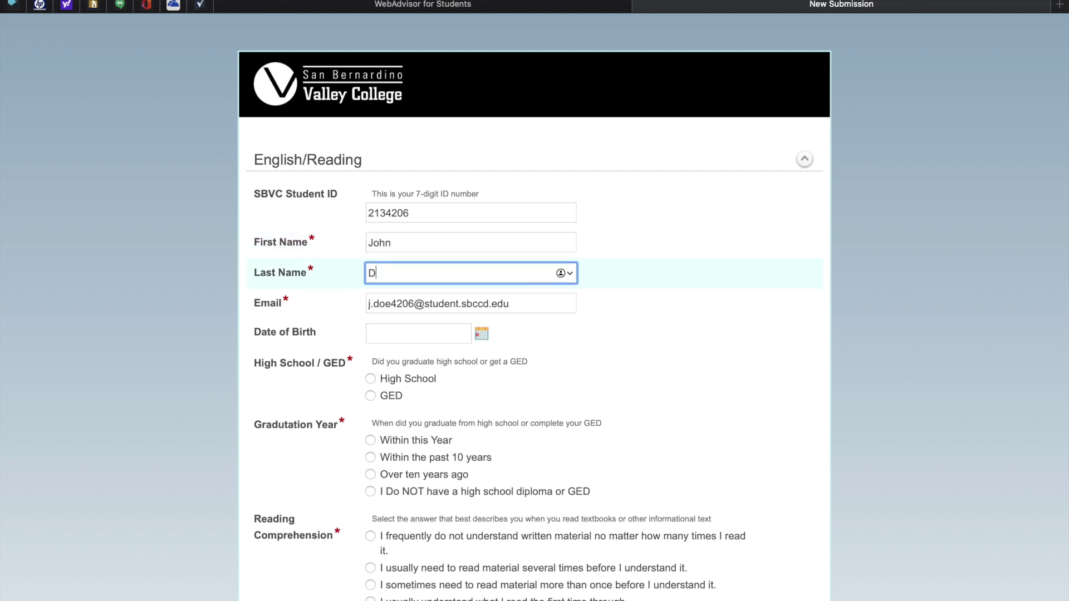
pyautogui.click(394, 338)
pyautogui.write('01/')
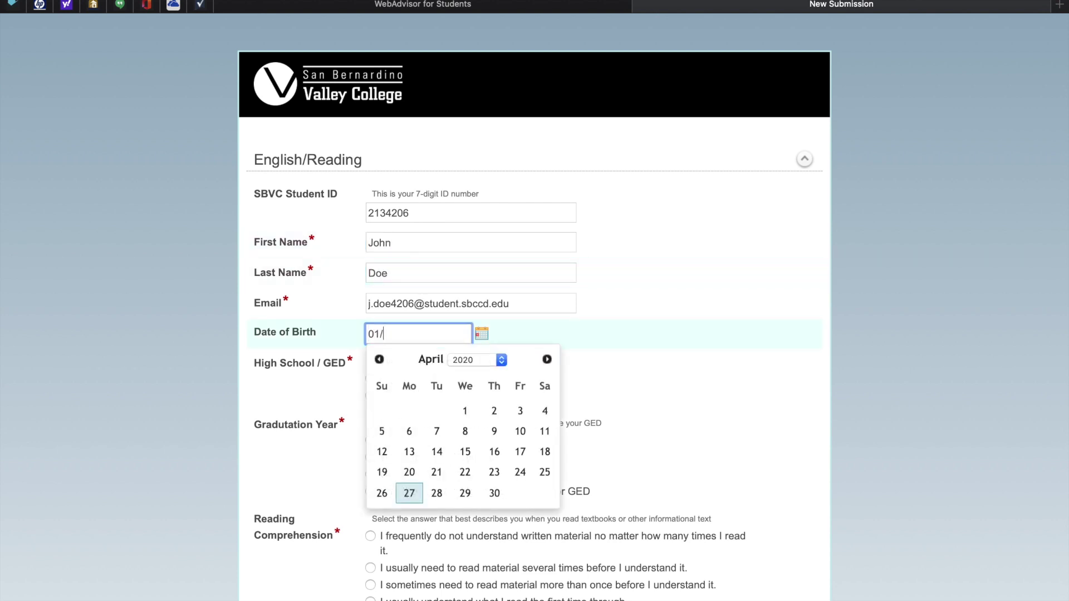
pyautogui.write('01/2000')
pyautogui.press('Return')
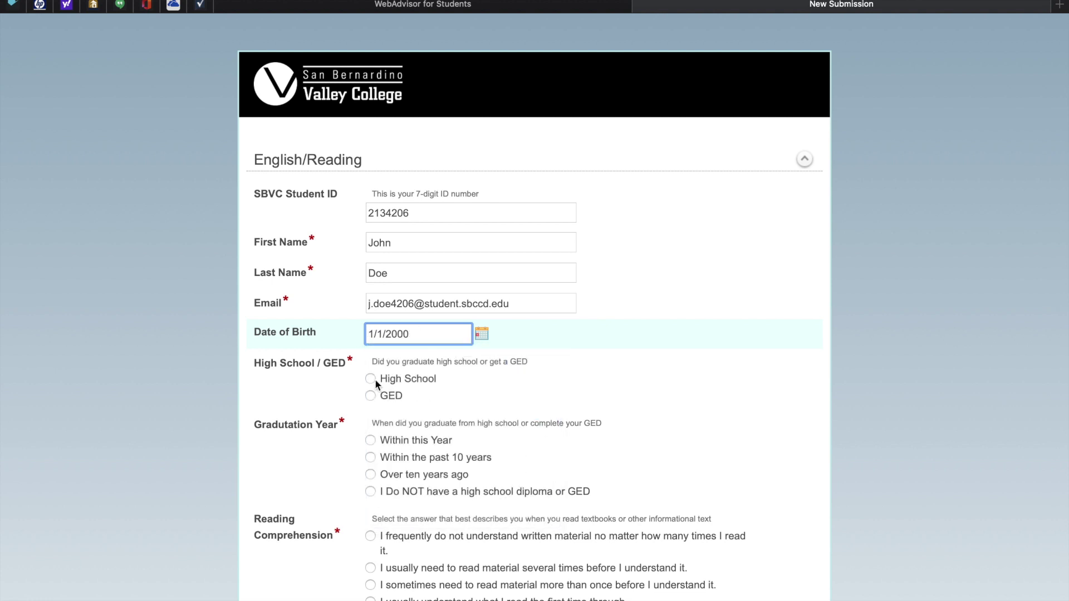
# - Mark High School as completed and graduation as Within this Year
pyautogui.scroll(-3, 370, 379)
pyautogui.click(370, 297)
pyautogui.scroll(-2, 369, 325)
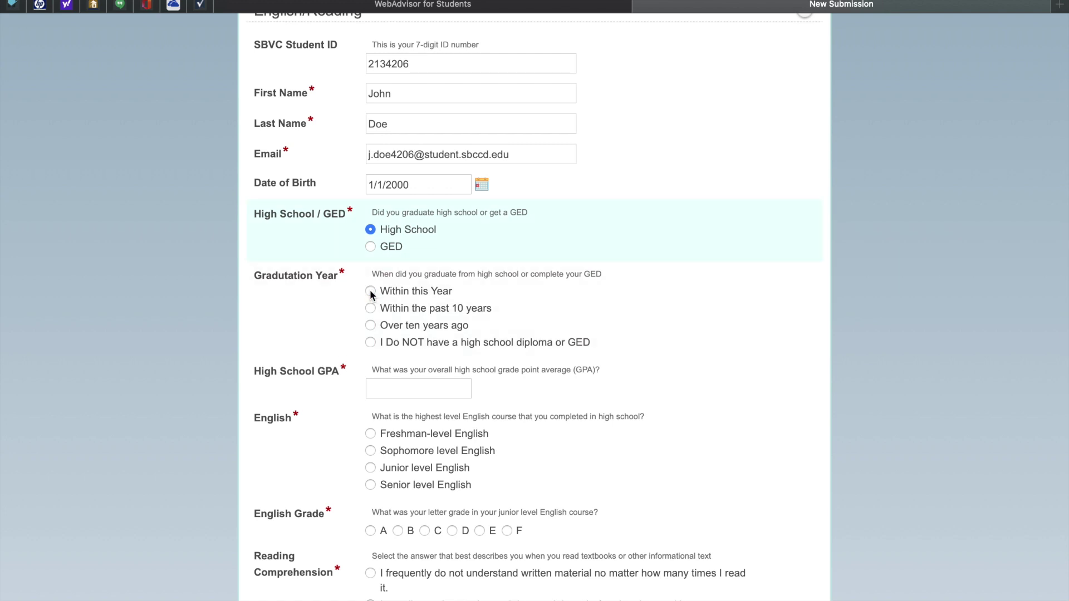
pyautogui.click(370, 291)
# - Enter a 3.5 high school GPA, Senior level English as highest course, and grade A
pyautogui.scroll(-2, 334, 358)
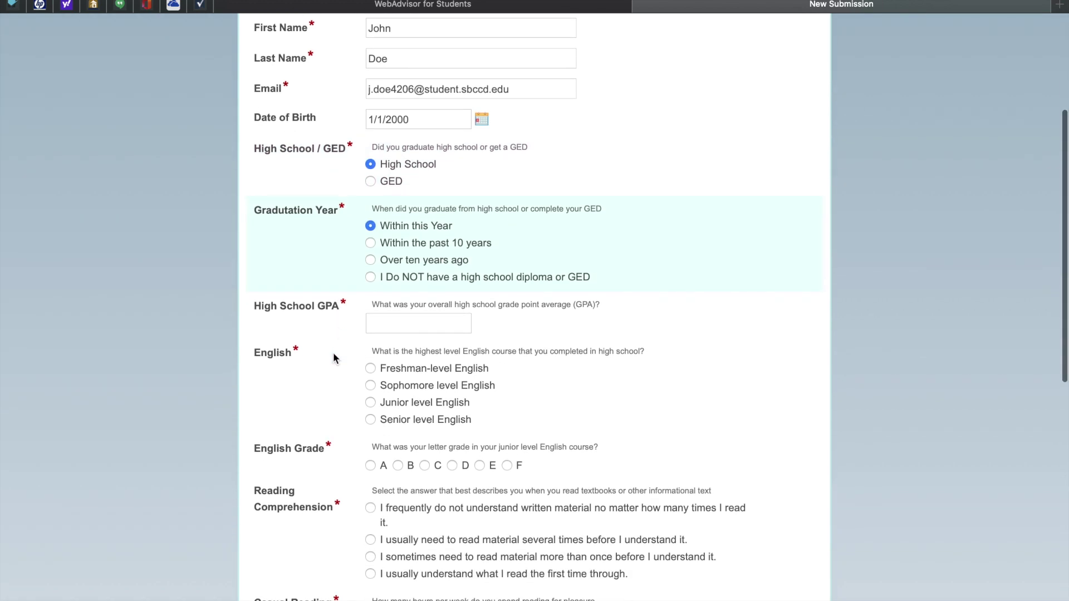
pyautogui.click(380, 323)
pyautogui.write('3.5')
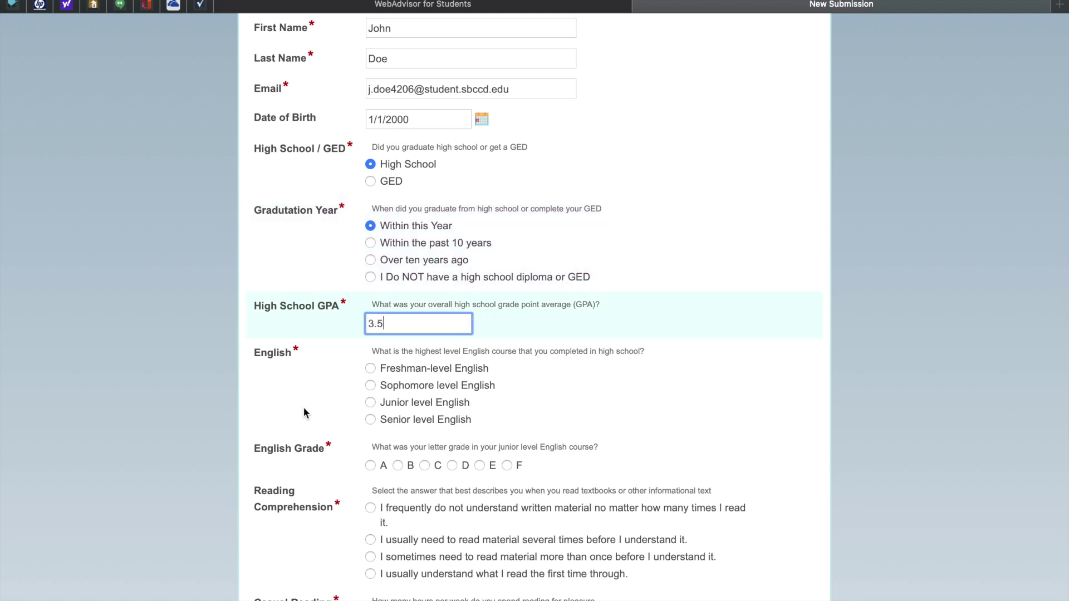
pyautogui.scroll(-2, 303, 407)
pyautogui.click(369, 356)
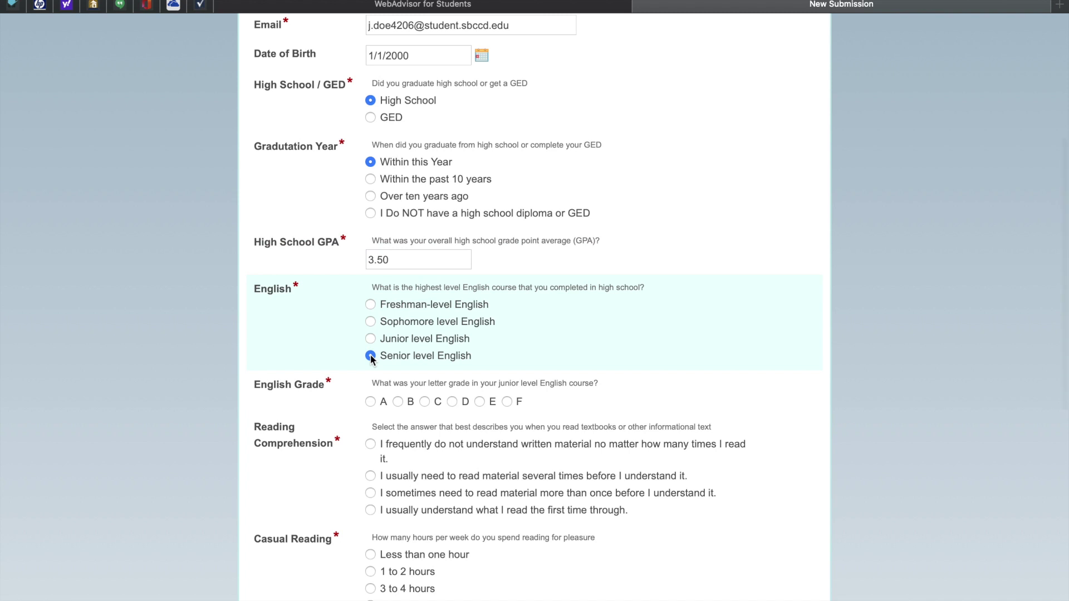
pyautogui.scroll(-2, 369, 355)
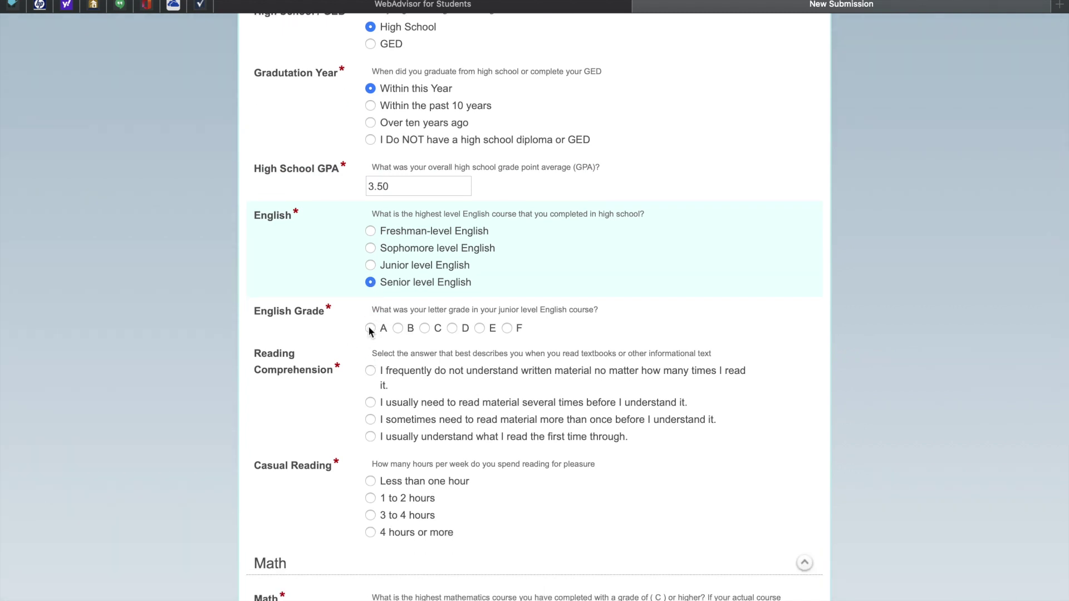
pyautogui.click(370, 329)
# - Answer that reading is usually understood the first time, then continue down the form
pyautogui.scroll(-2, 341, 409)
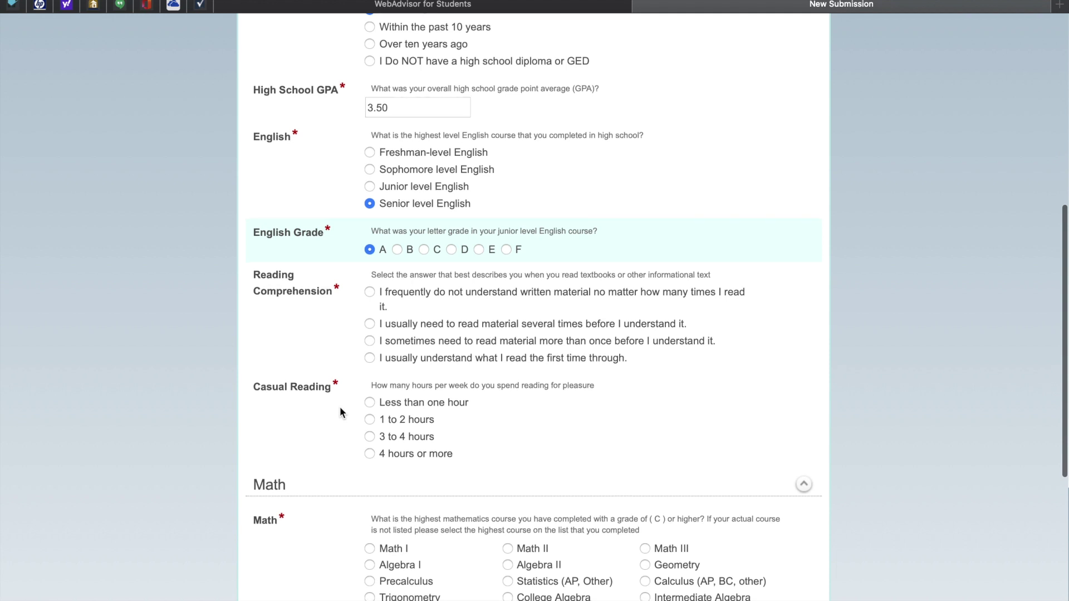
pyautogui.click(371, 358)
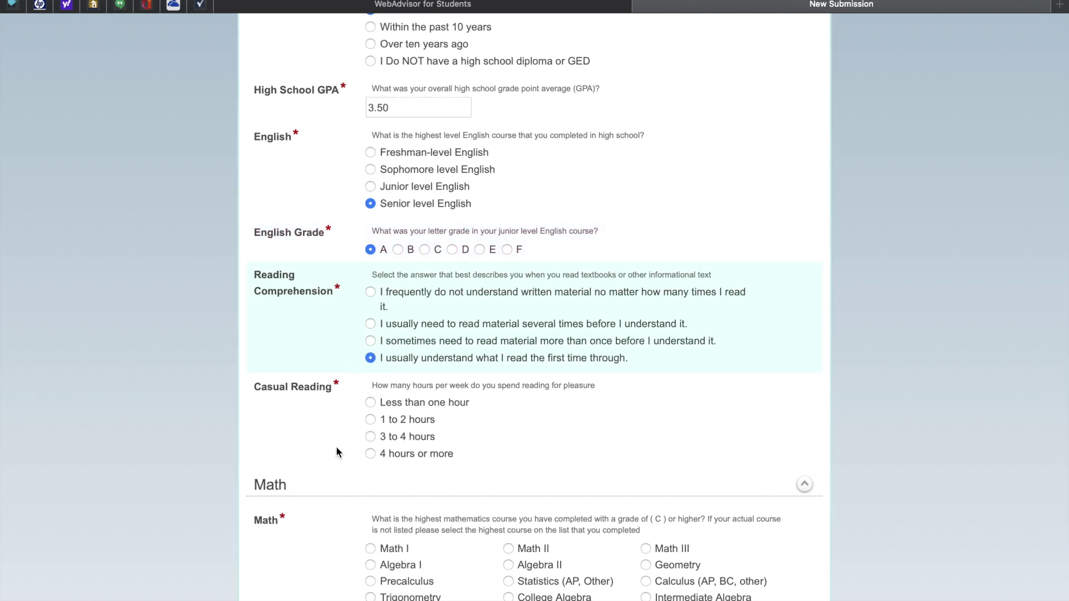
pyautogui.scroll(-2, 336, 446)
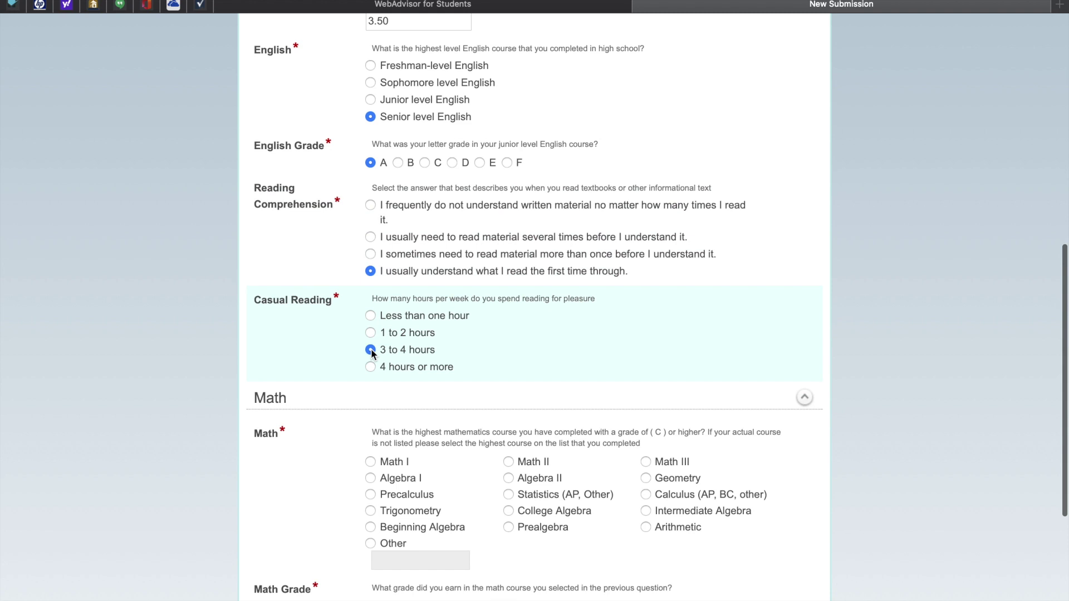
pyautogui.scroll(-1, 320, 463)
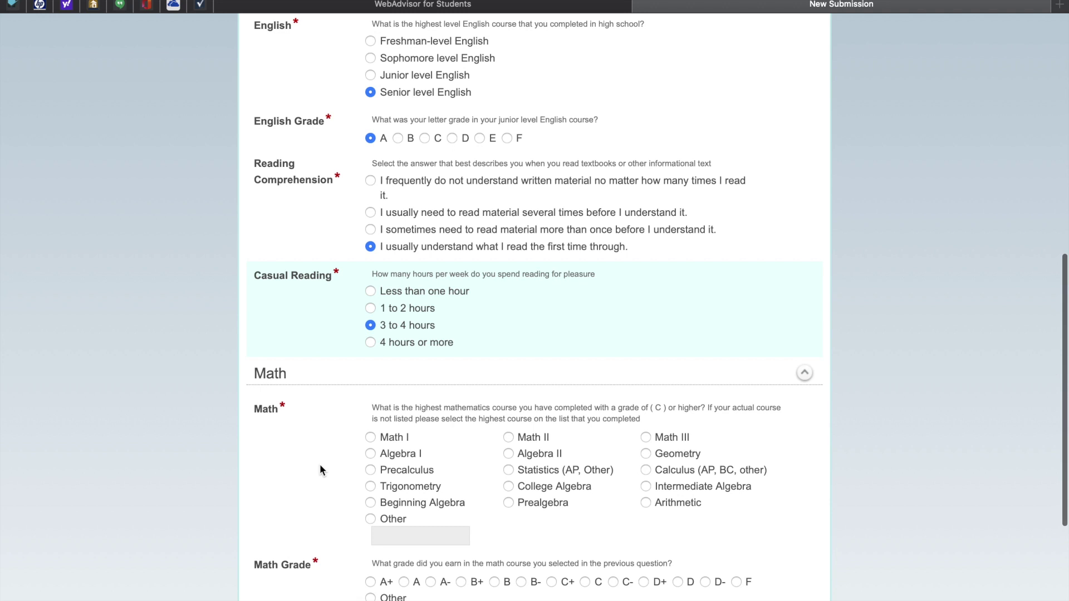
pyautogui.scroll(-4, 320, 466)
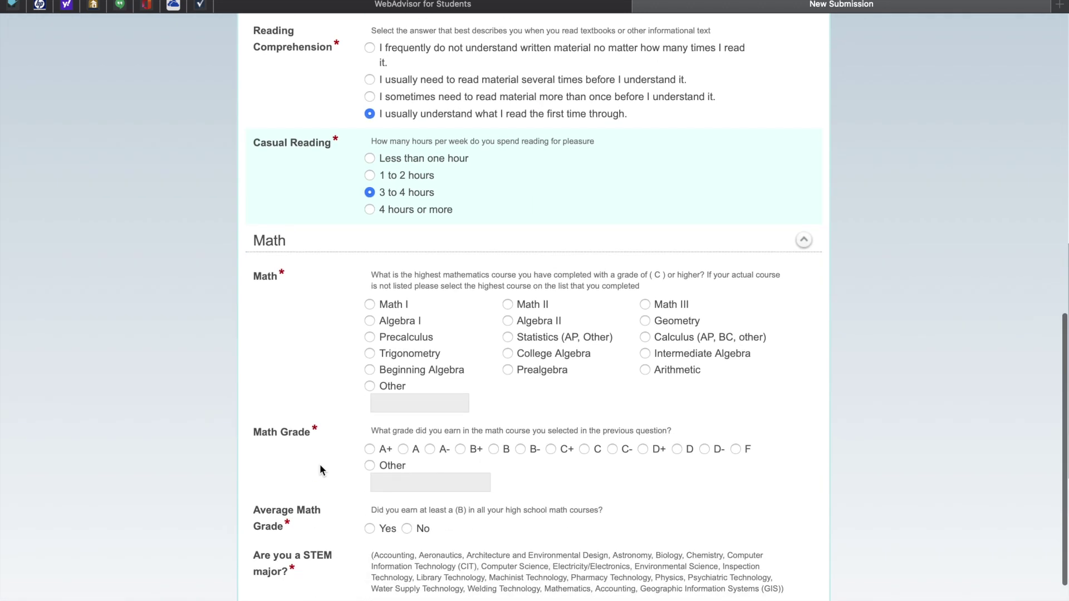
# - Confirm at least a B average in math and answer No to being a STEM major
pyautogui.scroll(-1, 320, 470)
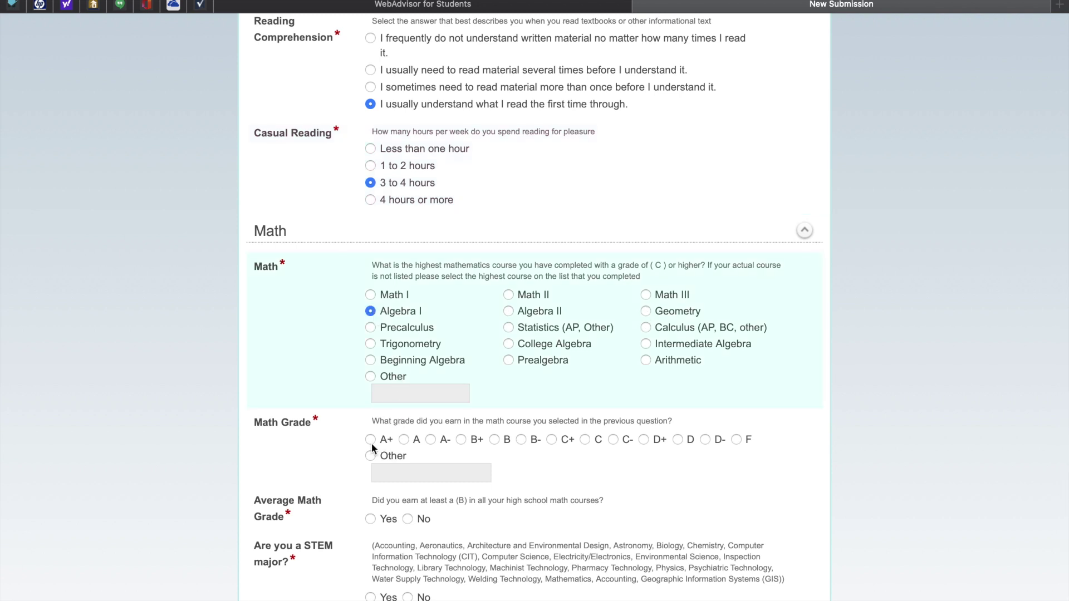
pyautogui.scroll(-3, 309, 451)
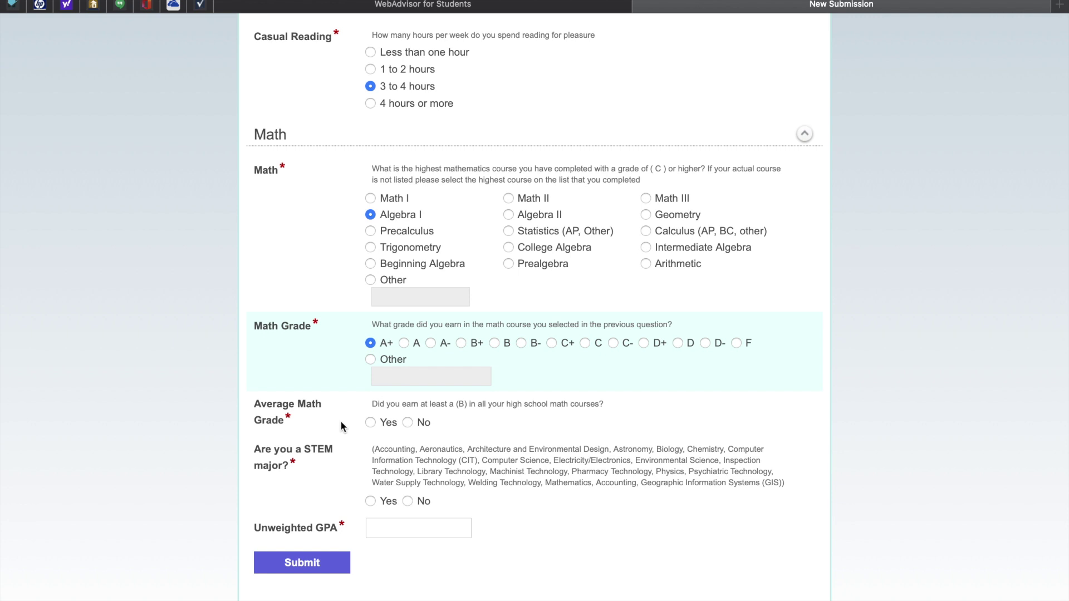
pyautogui.click(369, 423)
pyautogui.click(407, 501)
# - Enter a 3.5 unweighted GPA and submit the placement form
pyautogui.click(381, 530)
pyautogui.write('3.5')
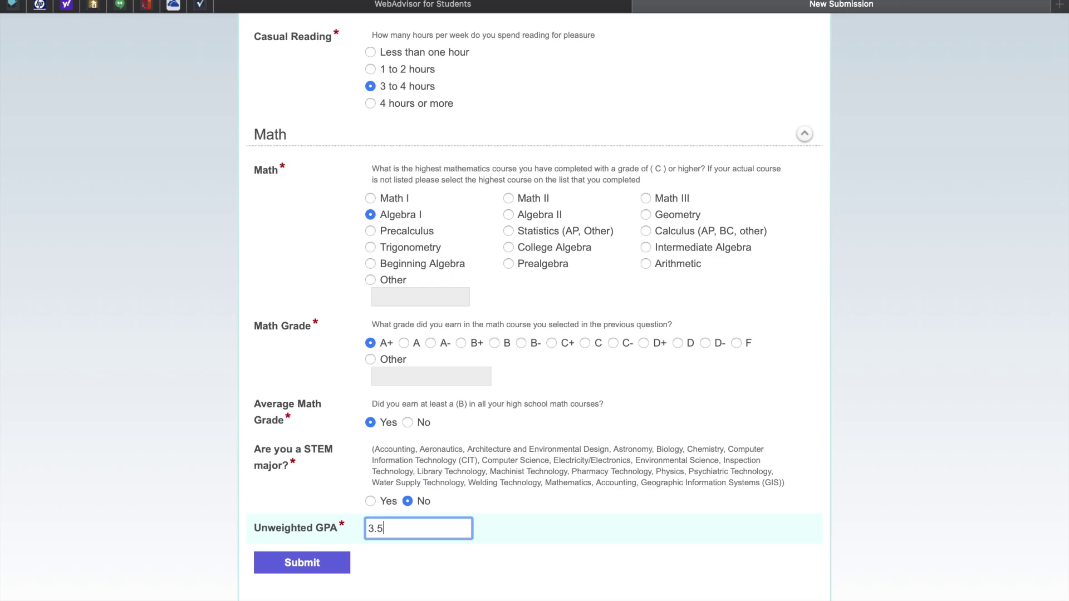
pyautogui.click(311, 561)
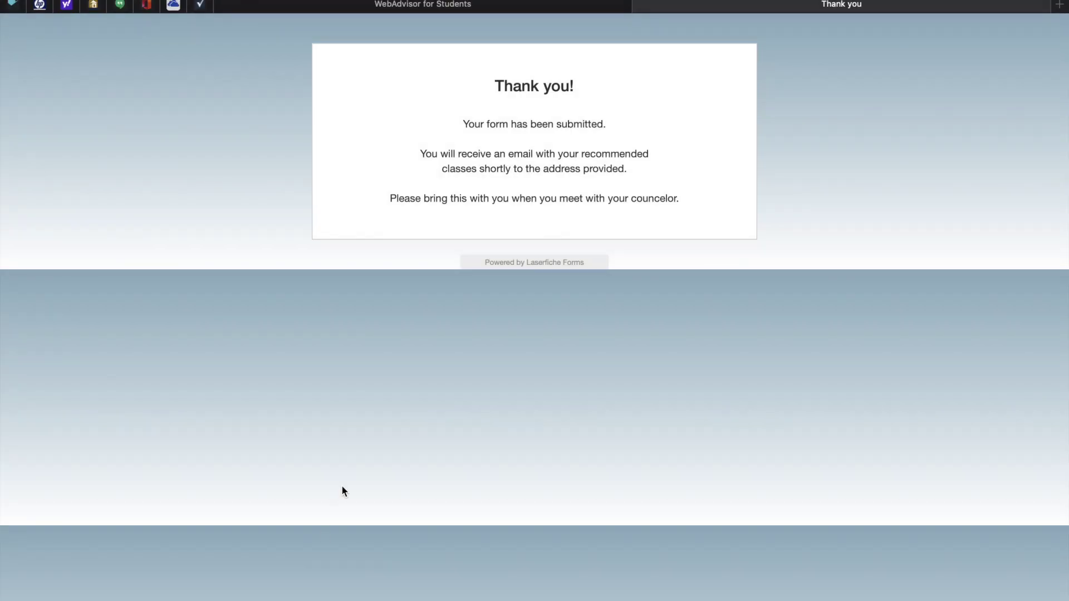